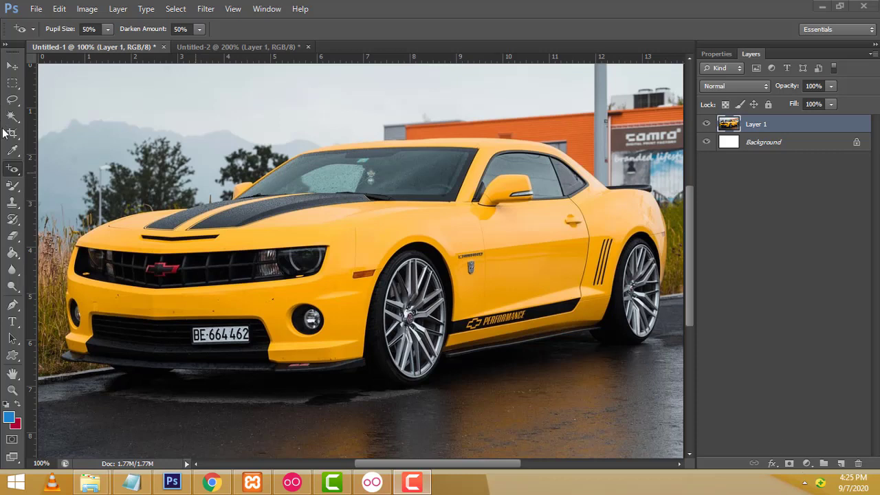
Step: Try a Hue/Saturation shift that turns the car orange, then undo it to restore the yellow
{"action": "left_click", "coordinate": [15, 184]}
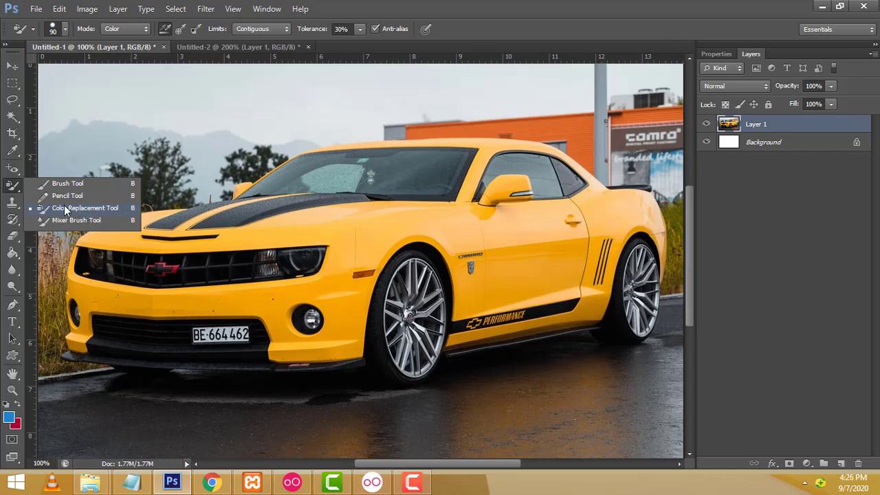
{"action": "left_click", "coordinate": [11, 66]}
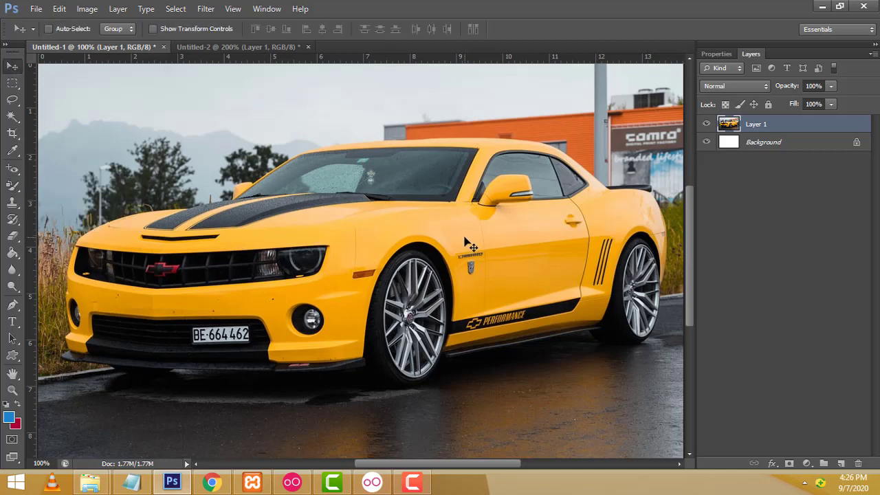
{"action": "left_click", "coordinate": [88, 13]}
{"action": "mouse_move", "coordinate": [106, 42]}
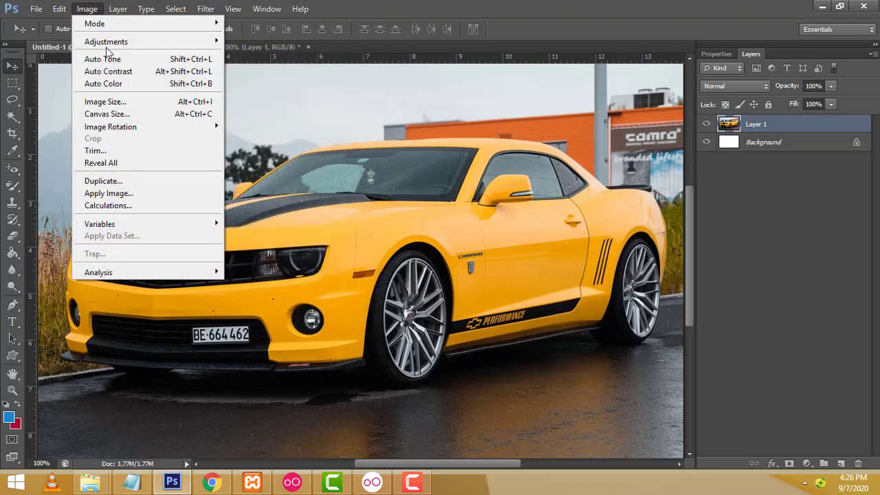
{"action": "left_click", "coordinate": [265, 108]}
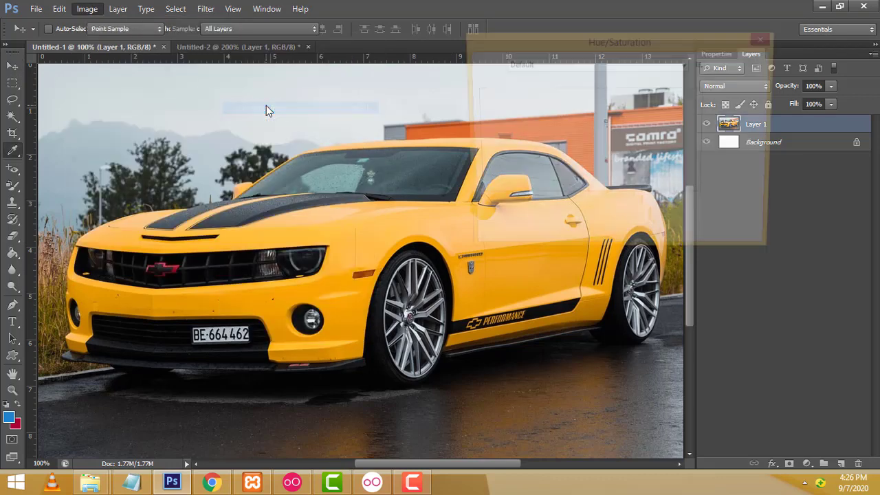
{"action": "mouse_move", "coordinate": [595, 136]}
{"action": "left_mouse_down"}
{"action": "mouse_move", "coordinate": [576, 134]}
{"action": "mouse_move", "coordinate": [581, 158]}
{"action": "left_mouse_up"}
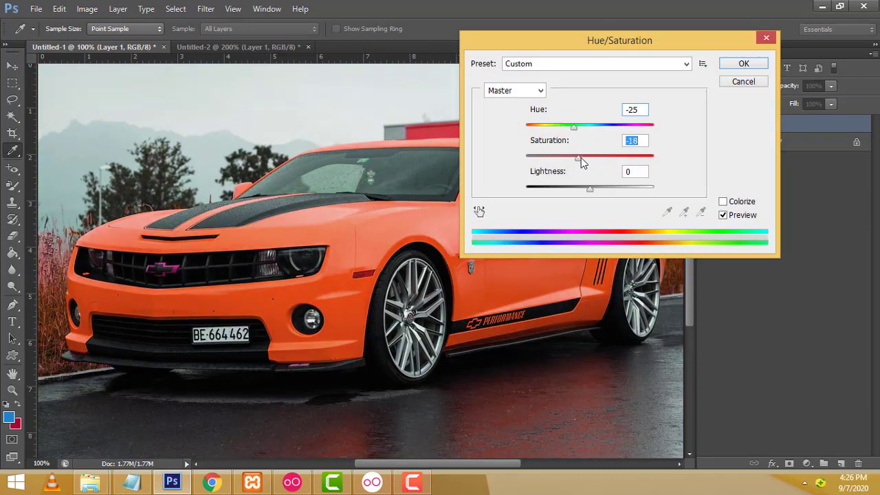
{"action": "left_click_drag", "start_coordinate": [588, 53], "coordinate": [779, 58]}
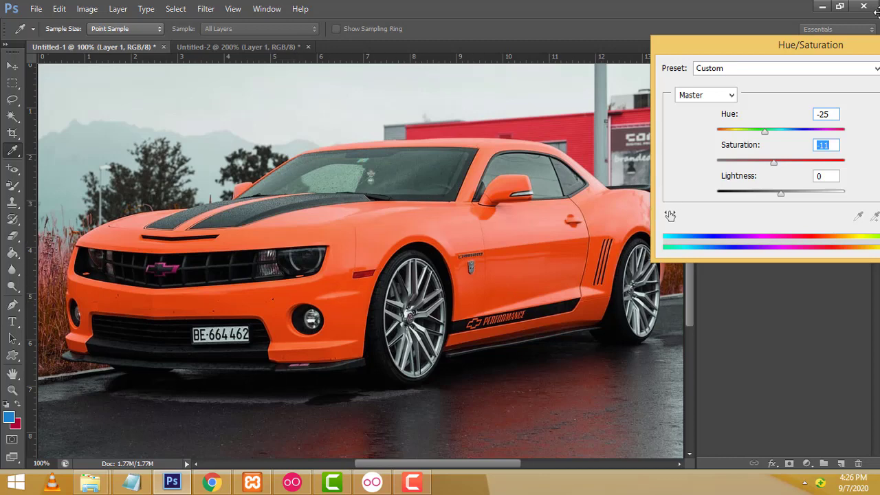
{"action": "left_click_drag", "start_coordinate": [781, 52], "coordinate": [450, 82]}
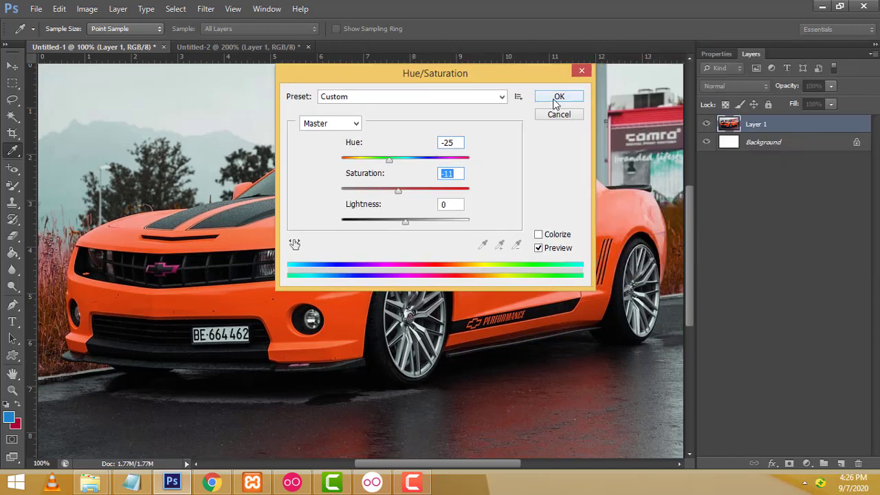
{"action": "left_click", "coordinate": [558, 97]}
{"action": "key", "text": "v"}
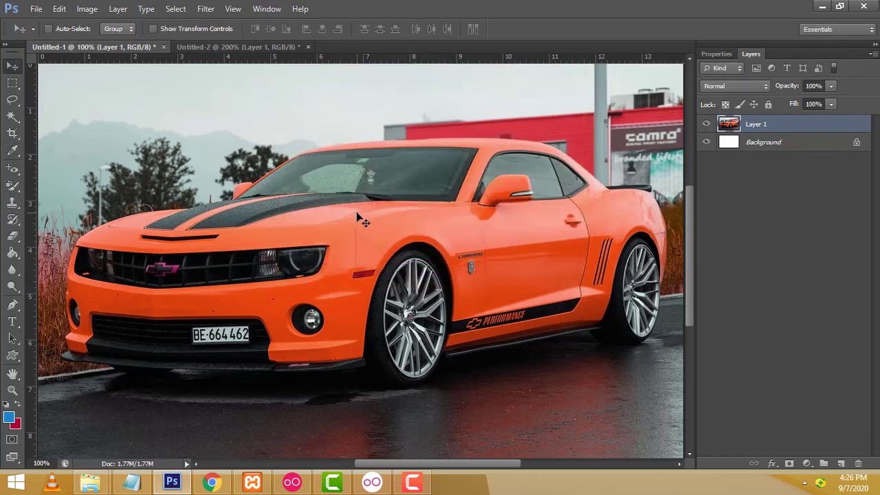
{"action": "key", "text": "ctrl+z"}
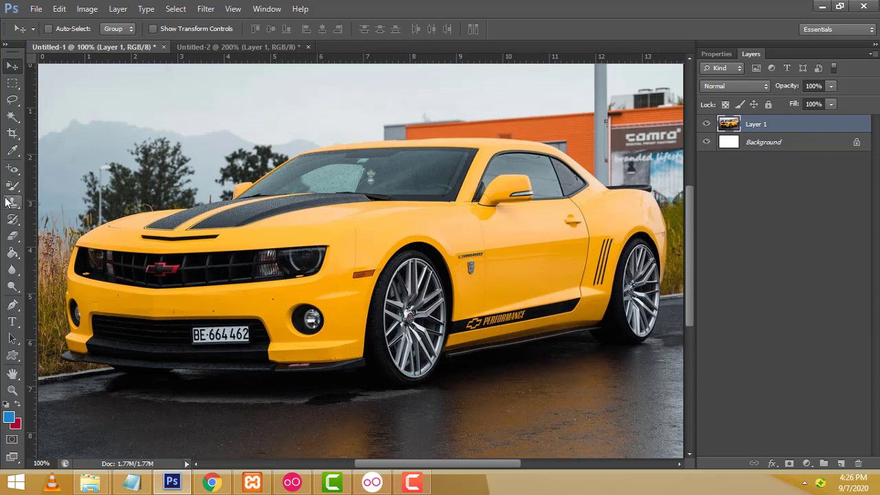
Step: Select the Color Replacement Tool and set the foreground colour to bright red
{"action": "left_click", "coordinate": [7, 203]}
{"action": "left_click", "coordinate": [12, 185]}
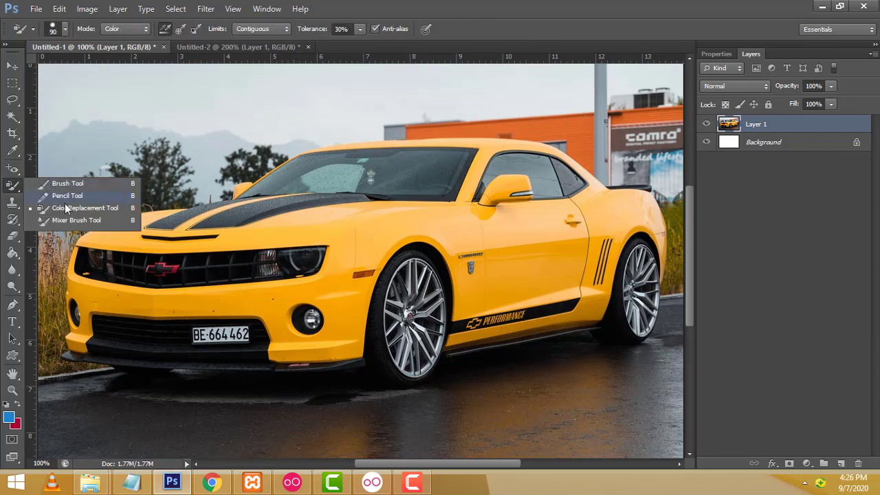
{"action": "left_click", "coordinate": [62, 211]}
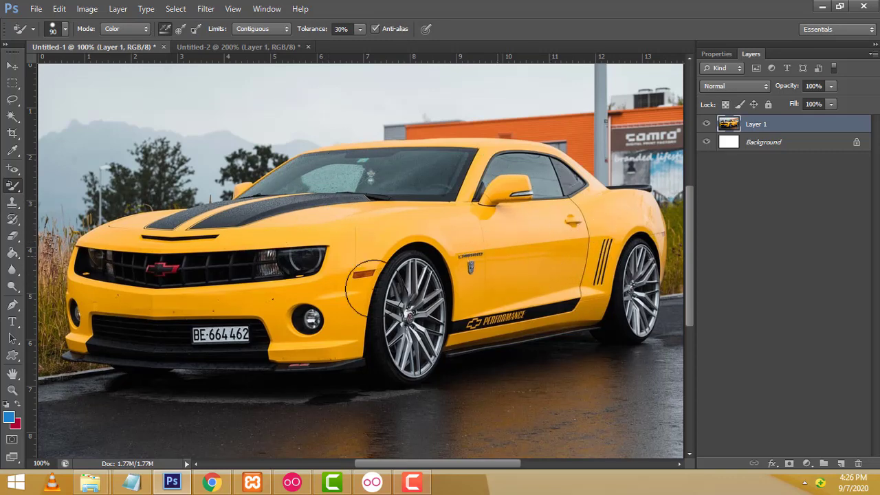
{"action": "left_click", "coordinate": [9, 418]}
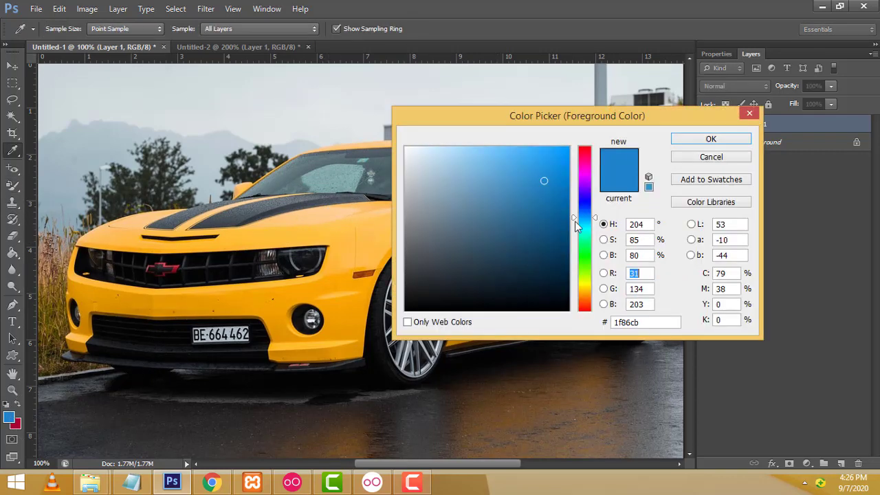
{"action": "mouse_move", "coordinate": [585, 176]}
{"action": "left_mouse_down"}
{"action": "mouse_move", "coordinate": [584, 152]}
{"action": "mouse_move", "coordinate": [563, 150]}
{"action": "left_mouse_up"}
{"action": "left_click", "coordinate": [712, 139]}
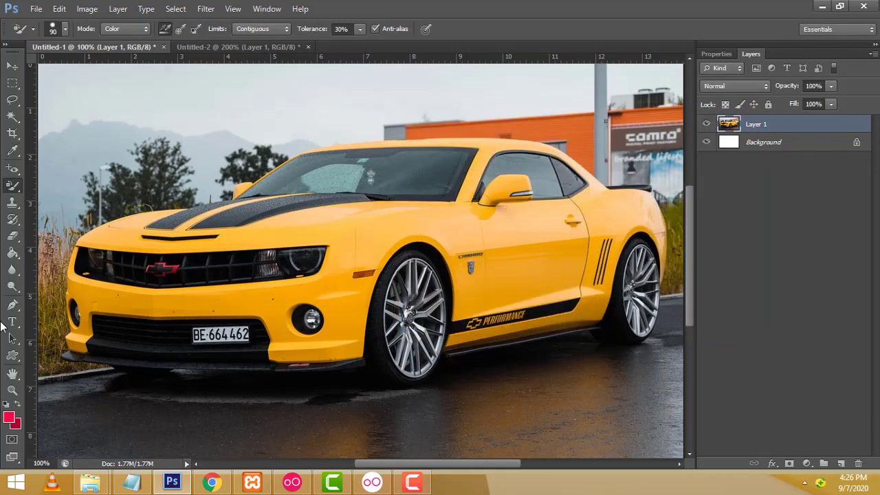
Step: Switch briefly to the Pencil Tool, then back to the Color Replacement Tool
{"action": "right_click", "coordinate": [11, 190]}
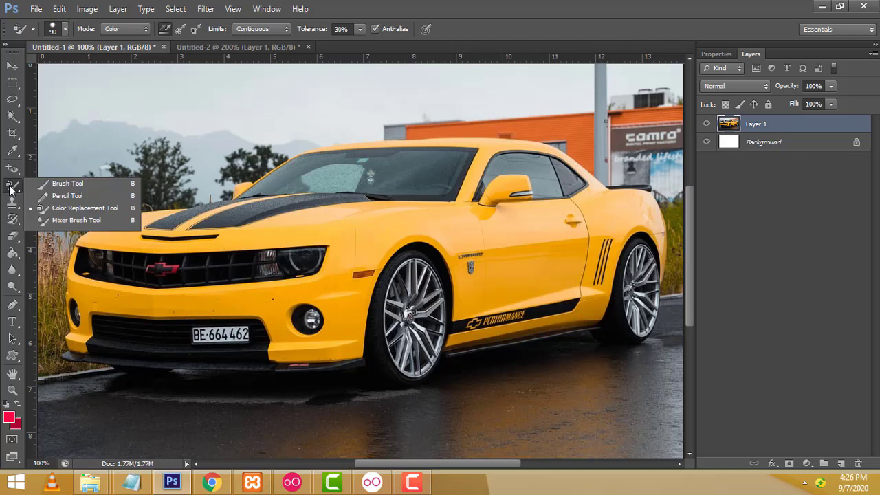
{"action": "left_click", "coordinate": [73, 197]}
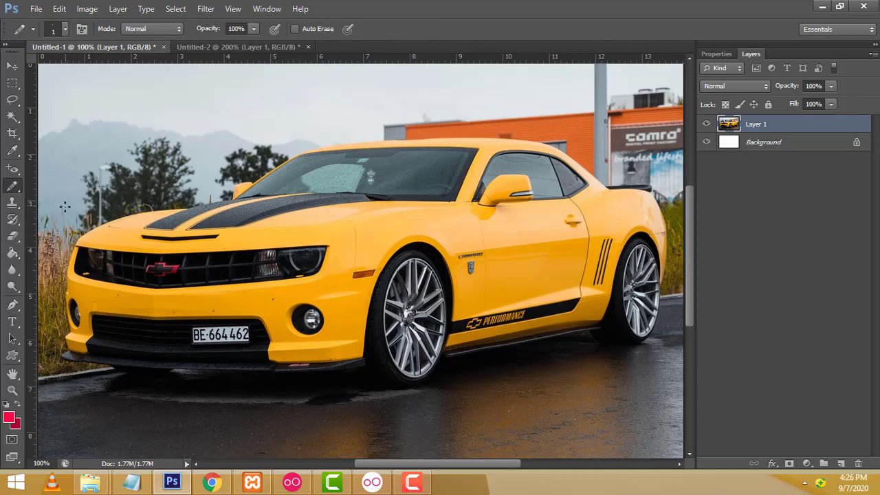
{"action": "right_click", "coordinate": [11, 188]}
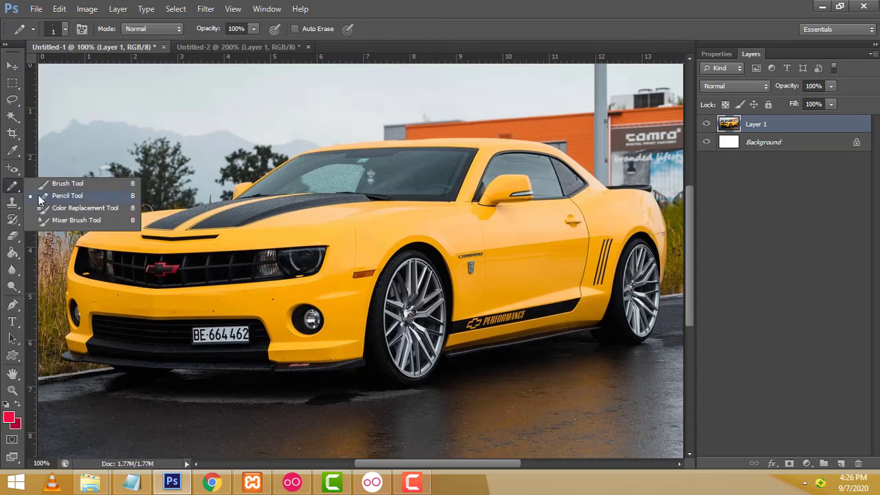
{"action": "left_click", "coordinate": [73, 210]}
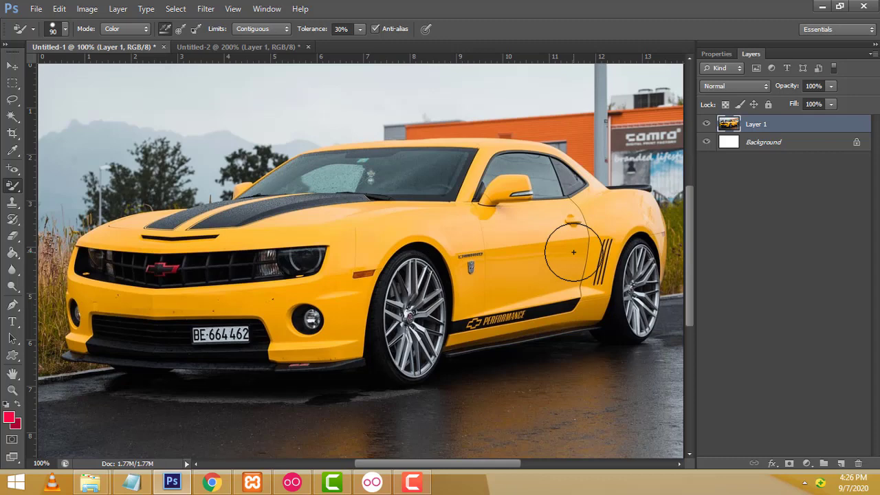
Step: Zoom to 200% on the front fender and shrink the brush to 70 px
{"action": "key", "text": "ctrl+plus"}
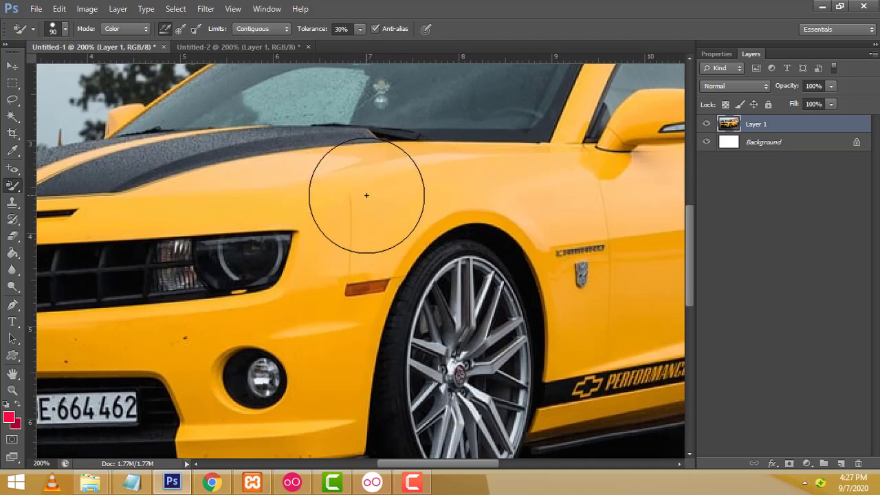
{"action": "key", "text": "bracketleft"}
{"action": "key", "text": "bracketleft"}
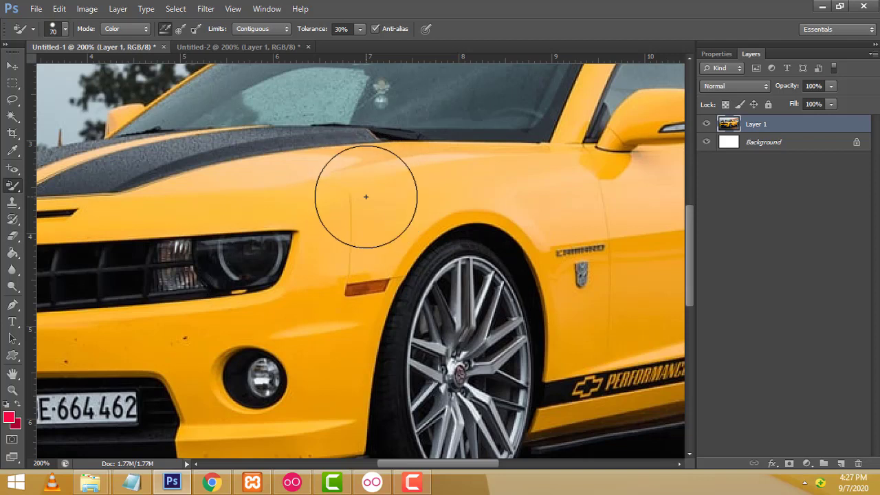
{"action": "key", "text": "bracketleft"}
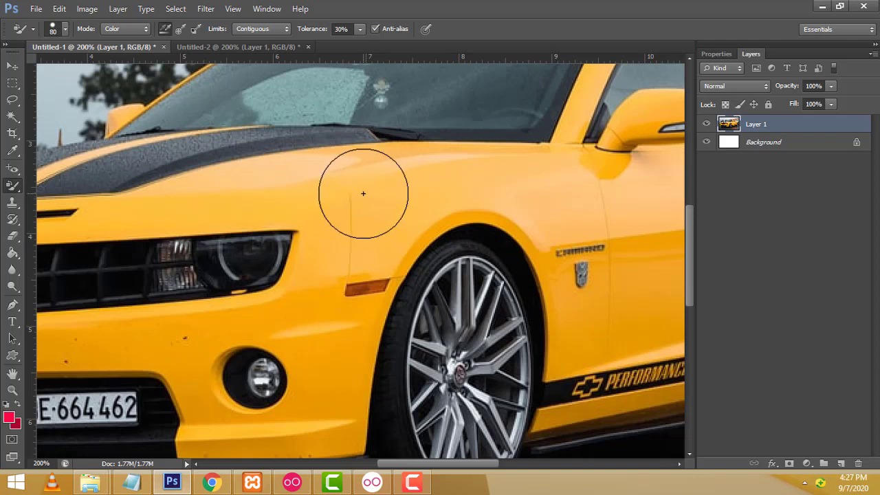
Step: Paint pink over the front fender, its notch and badge area, and the upper door, with a 50 px brush
{"action": "mouse_move", "coordinate": [316, 191]}
{"action": "left_mouse_down"}
{"action": "mouse_move", "coordinate": [394, 181]}
{"action": "mouse_move", "coordinate": [222, 186]}
{"action": "mouse_move", "coordinate": [197, 197]}
{"action": "left_mouse_up"}
{"action": "key", "text": "bracketleft"}
{"action": "key", "text": "bracketleft"}
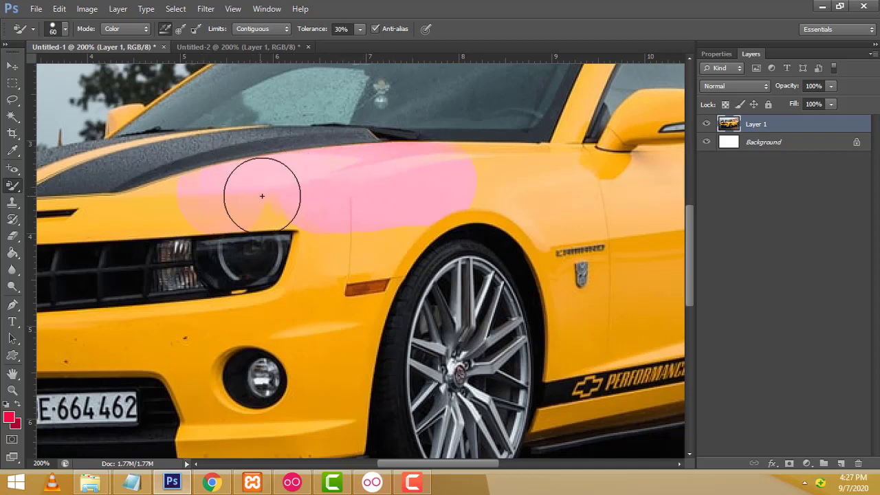
{"action": "left_click_drag", "start_coordinate": [266, 197], "coordinate": [295, 197]}
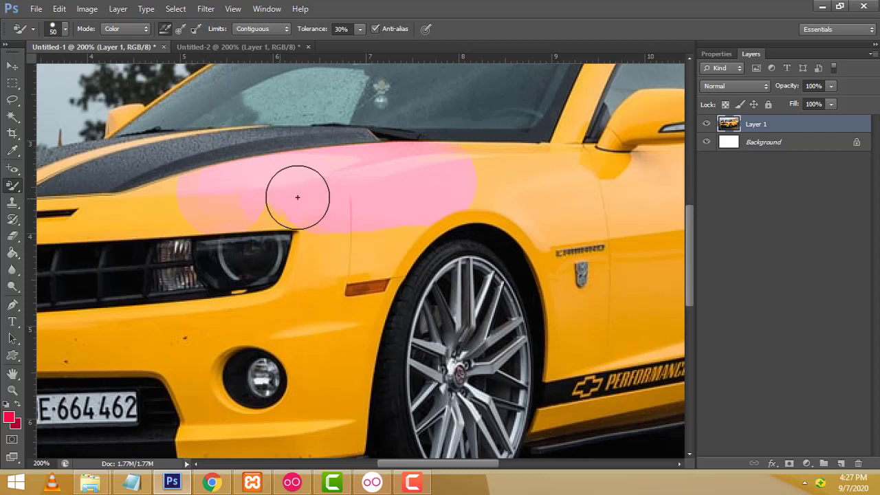
{"action": "mouse_move", "coordinate": [448, 182]}
{"action": "left_mouse_down"}
{"action": "mouse_move", "coordinate": [517, 177]}
{"action": "mouse_move", "coordinate": [578, 196]}
{"action": "left_mouse_up"}
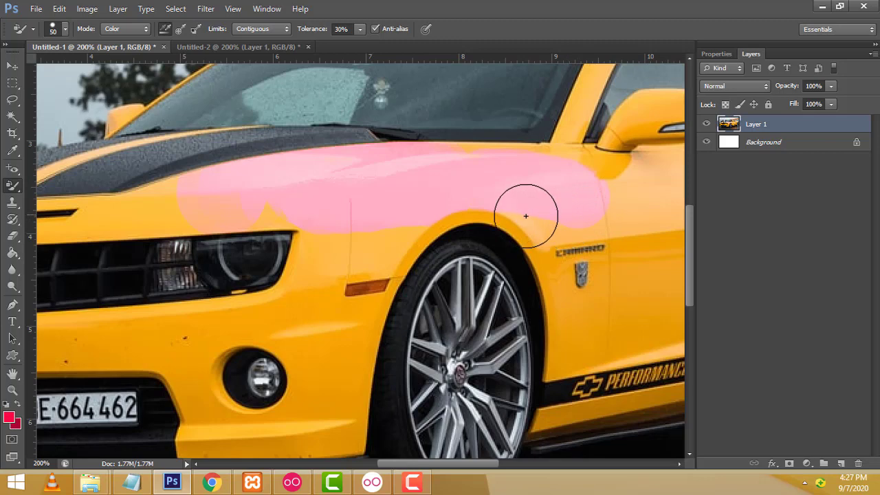
{"action": "mouse_move", "coordinate": [531, 216]}
{"action": "left_mouse_down"}
{"action": "mouse_move", "coordinate": [559, 222]}
{"action": "mouse_move", "coordinate": [589, 299]}
{"action": "mouse_move", "coordinate": [570, 231]}
{"action": "mouse_move", "coordinate": [606, 197]}
{"action": "mouse_move", "coordinate": [636, 199]}
{"action": "mouse_move", "coordinate": [581, 222]}
{"action": "mouse_move", "coordinate": [293, 229]}
{"action": "mouse_move", "coordinate": [353, 255]}
{"action": "left_mouse_up"}
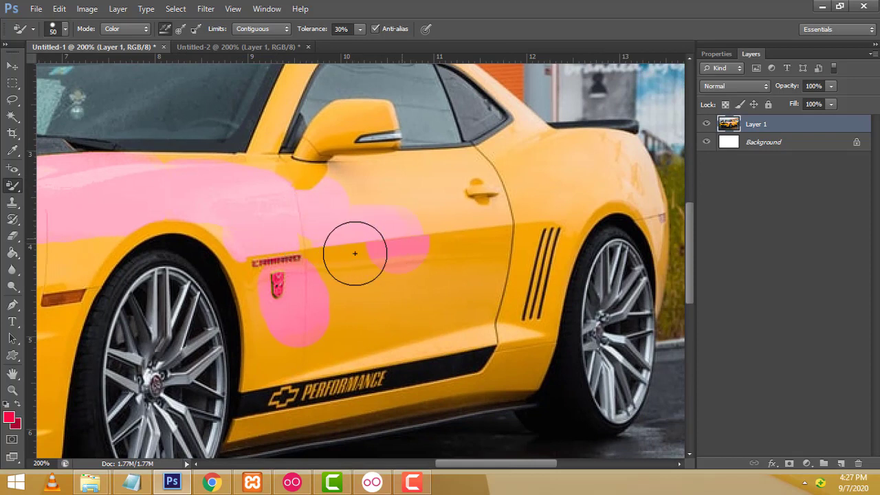
{"action": "mouse_move", "coordinate": [346, 212]}
{"action": "left_mouse_down"}
{"action": "mouse_move", "coordinate": [392, 180]}
{"action": "mouse_move", "coordinate": [466, 181]}
{"action": "mouse_move", "coordinate": [414, 255]}
{"action": "mouse_move", "coordinate": [493, 232]}
{"action": "mouse_move", "coordinate": [526, 142]}
{"action": "mouse_move", "coordinate": [499, 176]}
{"action": "mouse_move", "coordinate": [584, 165]}
{"action": "mouse_move", "coordinate": [615, 181]}
{"action": "mouse_move", "coordinate": [584, 185]}
{"action": "mouse_move", "coordinate": [527, 246]}
{"action": "mouse_move", "coordinate": [507, 334]}
{"action": "mouse_move", "coordinate": [420, 285]}
{"action": "mouse_move", "coordinate": [281, 291]}
{"action": "mouse_move", "coordinate": [257, 266]}
{"action": "mouse_move", "coordinate": [265, 259]}
{"action": "mouse_move", "coordinate": [275, 348]}
{"action": "mouse_move", "coordinate": [275, 304]}
{"action": "mouse_move", "coordinate": [303, 354]}
{"action": "mouse_move", "coordinate": [472, 330]}
{"action": "mouse_move", "coordinate": [309, 310]}
{"action": "mouse_move", "coordinate": [279, 261]}
{"action": "mouse_move", "coordinate": [265, 314]}
{"action": "mouse_move", "coordinate": [255, 291]}
{"action": "mouse_move", "coordinate": [247, 306]}
{"action": "mouse_move", "coordinate": [275, 295]}
{"action": "mouse_move", "coordinate": [279, 275]}
{"action": "mouse_move", "coordinate": [336, 304]}
{"action": "mouse_move", "coordinate": [303, 348]}
{"action": "mouse_move", "coordinate": [422, 344]}
{"action": "mouse_move", "coordinate": [346, 357]}
{"action": "mouse_move", "coordinate": [515, 350]}
{"action": "mouse_move", "coordinate": [481, 385]}
{"action": "mouse_move", "coordinate": [523, 354]}
{"action": "mouse_move", "coordinate": [529, 294]}
{"action": "left_mouse_up"}
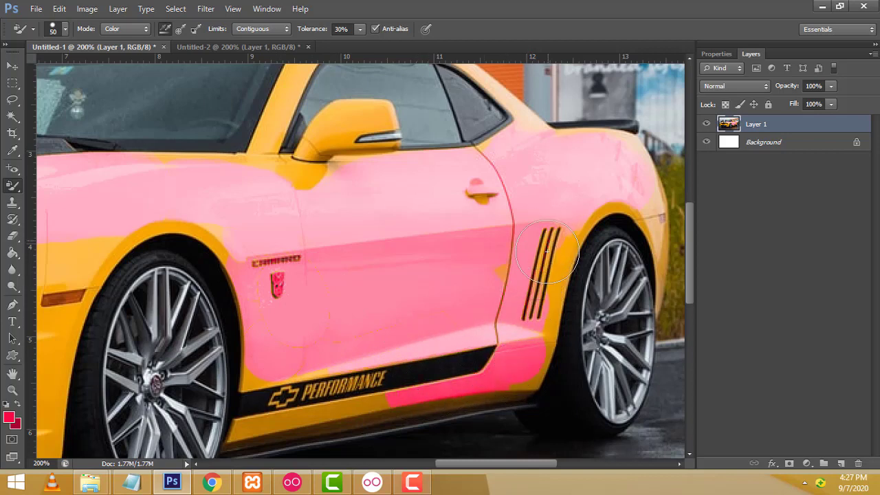
Step: Paint the lower rocker panel, front fender and front bumper pink, panning toward the car's front
{"action": "scroll", "coordinate": [540, 285], "scroll_direction": "up", "scroll_amount": 1}
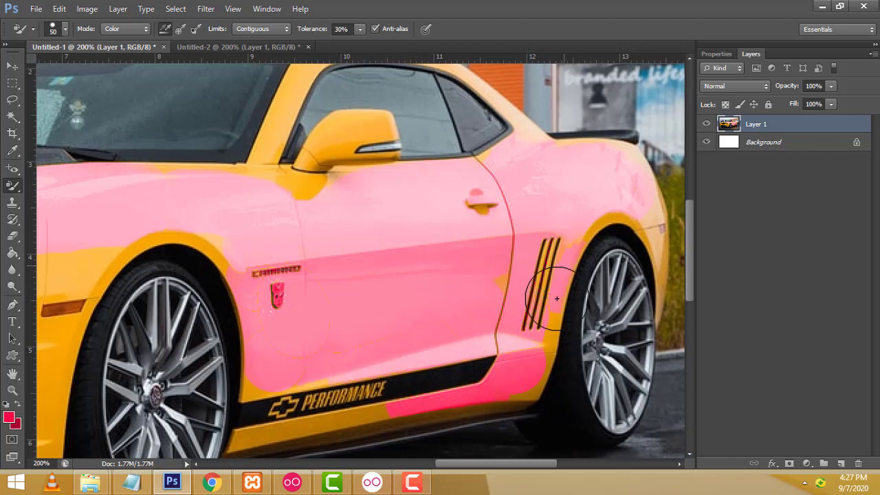
{"action": "scroll", "coordinate": [543, 347], "scroll_direction": "down", "scroll_amount": 3}
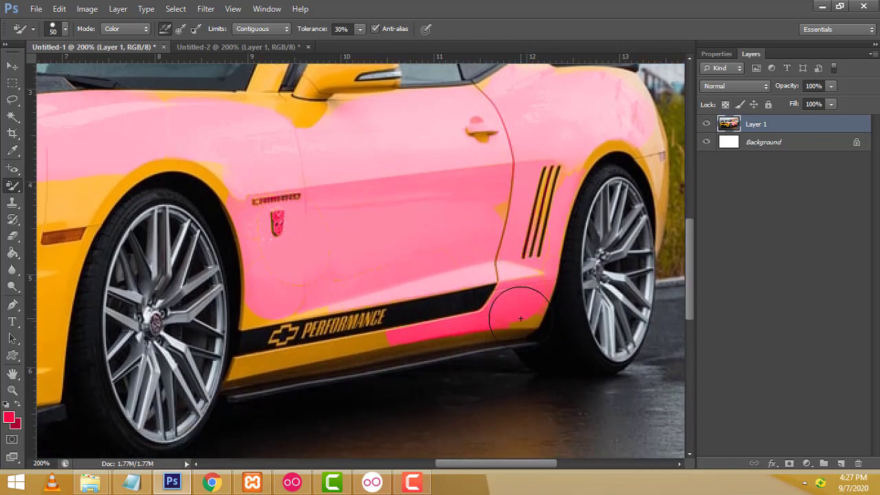
{"action": "mouse_move", "coordinate": [530, 327]}
{"action": "left_mouse_down"}
{"action": "mouse_move", "coordinate": [249, 374]}
{"action": "mouse_move", "coordinate": [465, 344]}
{"action": "left_mouse_up"}
{"action": "scroll", "coordinate": [485, 224], "scroll_direction": "up", "scroll_amount": 2}
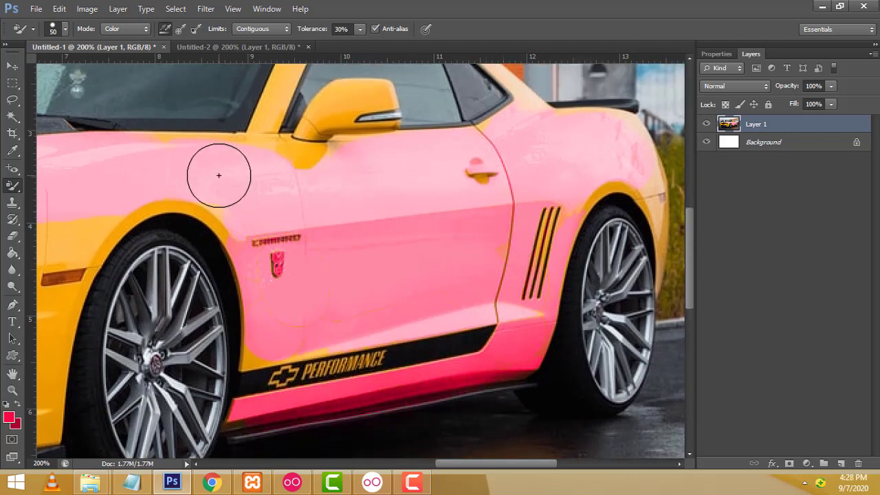
{"action": "mouse_move", "coordinate": [179, 181]}
{"action": "left_mouse_down"}
{"action": "mouse_move", "coordinate": [323, 239]}
{"action": "mouse_move", "coordinate": [269, 202]}
{"action": "mouse_move", "coordinate": [452, 305]}
{"action": "mouse_move", "coordinate": [525, 118]}
{"action": "mouse_move", "coordinate": [492, 106]}
{"action": "left_mouse_up"}
{"action": "mouse_move", "coordinate": [369, 153]}
{"action": "left_mouse_down"}
{"action": "mouse_move", "coordinate": [337, 230]}
{"action": "mouse_move", "coordinate": [338, 259]}
{"action": "mouse_move", "coordinate": [370, 241]}
{"action": "mouse_move", "coordinate": [383, 204]}
{"action": "mouse_move", "coordinate": [424, 153]}
{"action": "mouse_move", "coordinate": [393, 186]}
{"action": "mouse_move", "coordinate": [353, 298]}
{"action": "mouse_move", "coordinate": [348, 348]}
{"action": "mouse_move", "coordinate": [303, 365]}
{"action": "mouse_move", "coordinate": [236, 359]}
{"action": "mouse_move", "coordinate": [212, 304]}
{"action": "mouse_move", "coordinate": [248, 244]}
{"action": "mouse_move", "coordinate": [310, 296]}
{"action": "mouse_move", "coordinate": [245, 359]}
{"action": "mouse_move", "coordinate": [226, 304]}
{"action": "mouse_move", "coordinate": [176, 265]}
{"action": "mouse_move", "coordinate": [172, 272]}
{"action": "left_mouse_up"}
{"action": "mouse_move", "coordinate": [236, 243]}
{"action": "left_mouse_down"}
{"action": "mouse_move", "coordinate": [420, 239]}
{"action": "mouse_move", "coordinate": [495, 219]}
{"action": "left_mouse_up"}
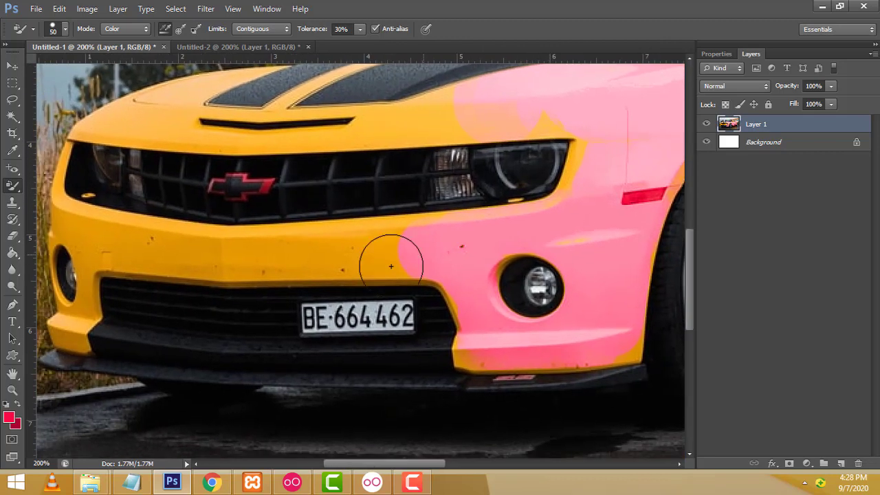
{"action": "mouse_move", "coordinate": [392, 255]}
{"action": "left_mouse_down"}
{"action": "mouse_move", "coordinate": [387, 236]}
{"action": "mouse_move", "coordinate": [297, 253]}
{"action": "mouse_move", "coordinate": [122, 245]}
{"action": "mouse_move", "coordinate": [365, 249]}
{"action": "left_mouse_up"}
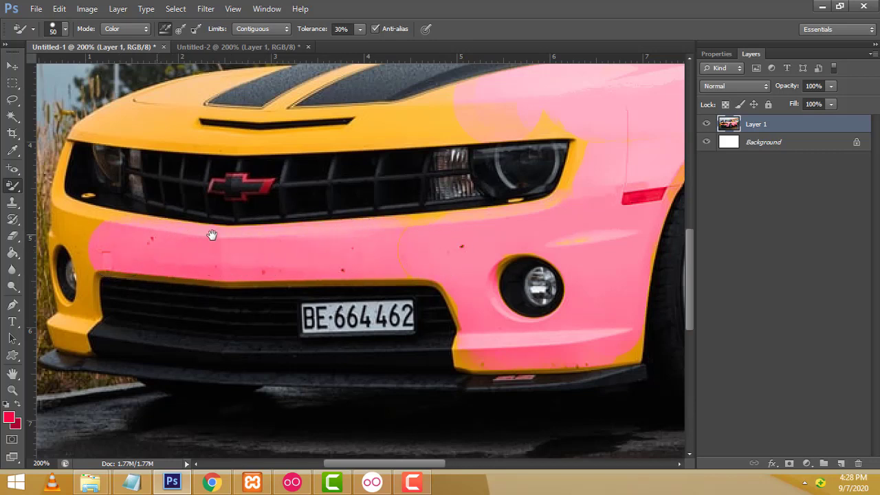
{"action": "mouse_move", "coordinate": [75, 236]}
{"action": "left_mouse_down"}
{"action": "mouse_move", "coordinate": [260, 236]}
{"action": "mouse_move", "coordinate": [244, 226]}
{"action": "mouse_move", "coordinate": [253, 321]}
{"action": "left_mouse_up"}
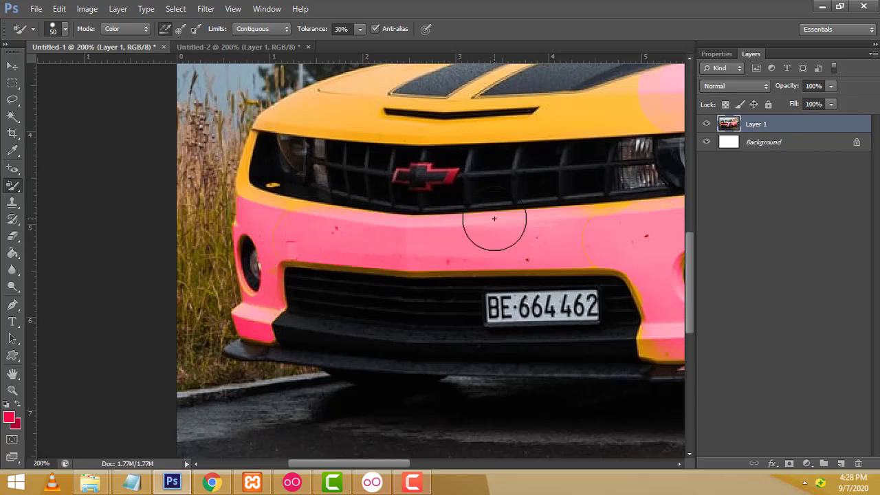
{"action": "scroll", "coordinate": [295, 255], "scroll_direction": "up", "scroll_amount": 2}
{"action": "scroll", "coordinate": [413, 220], "scroll_direction": "up", "scroll_amount": 1}
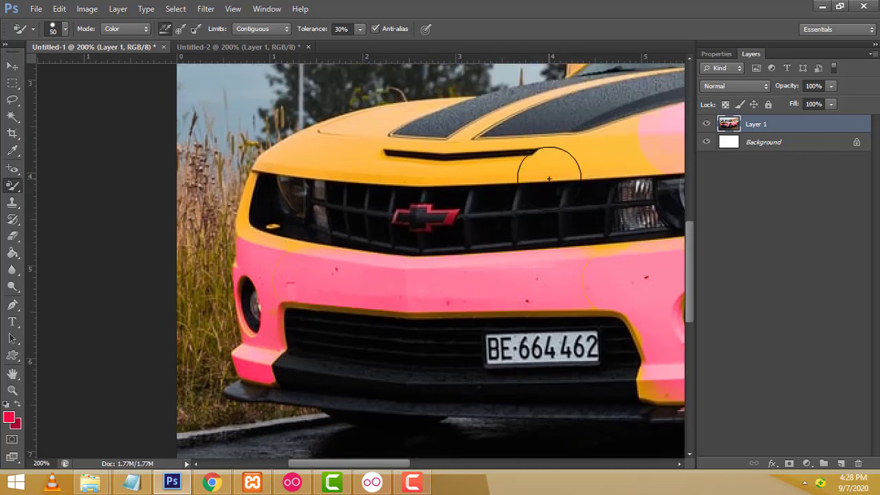
Step: Zoom out, undo a stray pink stroke on the grass, and paint the hood above the headlight pink
{"action": "key", "text": "ctrl+minus"}
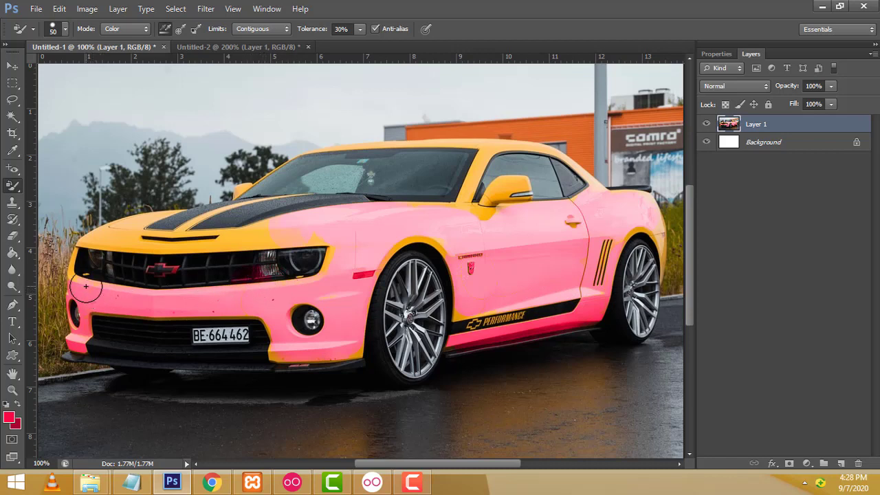
{"action": "left_click_drag", "start_coordinate": [71, 279], "coordinate": [63, 261]}
{"action": "key", "text": "ctrl+z"}
{"action": "mouse_move", "coordinate": [319, 275]}
{"action": "left_mouse_down"}
{"action": "mouse_move", "coordinate": [324, 234]}
{"action": "mouse_move", "coordinate": [308, 243]}
{"action": "mouse_move", "coordinate": [281, 236]}
{"action": "mouse_move", "coordinate": [321, 225]}
{"action": "mouse_move", "coordinate": [364, 237]}
{"action": "mouse_move", "coordinate": [349, 229]}
{"action": "mouse_move", "coordinate": [249, 236]}
{"action": "mouse_move", "coordinate": [281, 226]}
{"action": "mouse_move", "coordinate": [456, 222]}
{"action": "mouse_move", "coordinate": [490, 204]}
{"action": "mouse_move", "coordinate": [499, 187]}
{"action": "mouse_move", "coordinate": [516, 190]}
{"action": "mouse_move", "coordinate": [484, 202]}
{"action": "left_mouse_up"}
{"action": "right_click", "coordinate": [14, 187]}
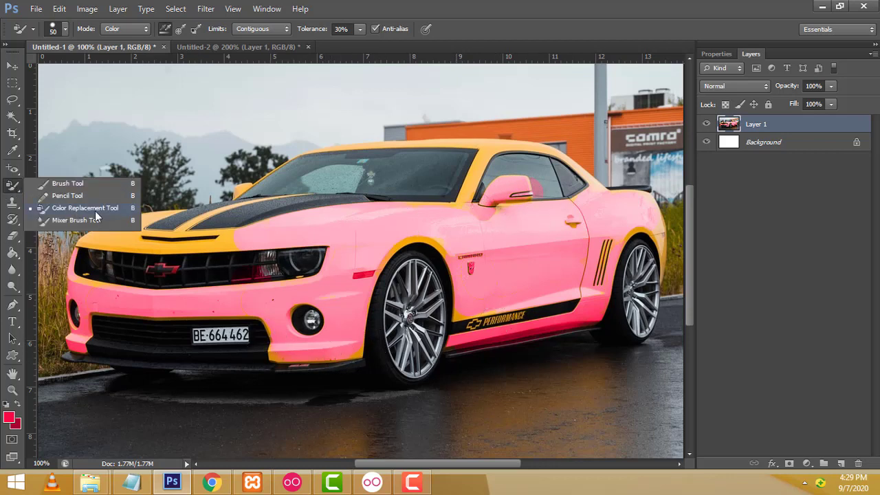
{"action": "left_click", "coordinate": [307, 237]}
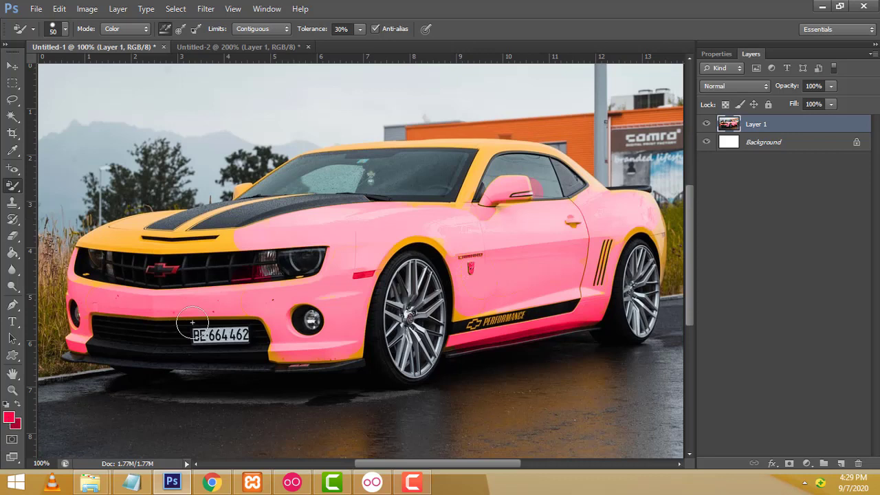
Step: Undo the pink on the mirror, hood edge, bumper and fender, then set the foreground colour to green 129e07
{"action": "key", "text": "ctrl+z"}
{"action": "key", "text": "ctrl+alt+z"}
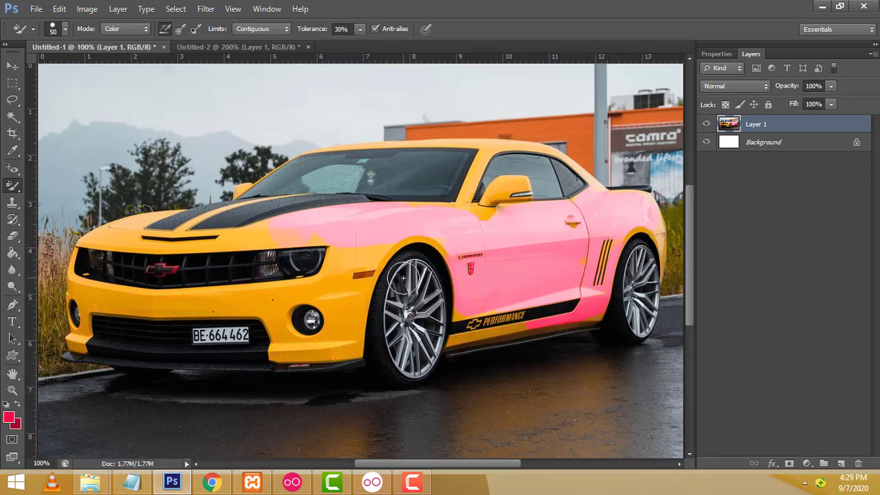
{"action": "left_click", "coordinate": [9, 417]}
{"action": "left_click", "coordinate": [589, 258]}
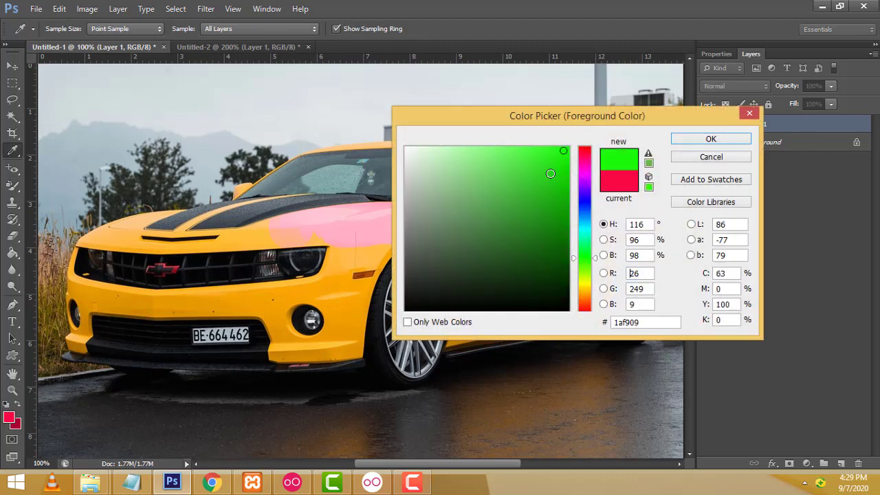
{"action": "left_click_drag", "start_coordinate": [552, 194], "coordinate": [561, 209]}
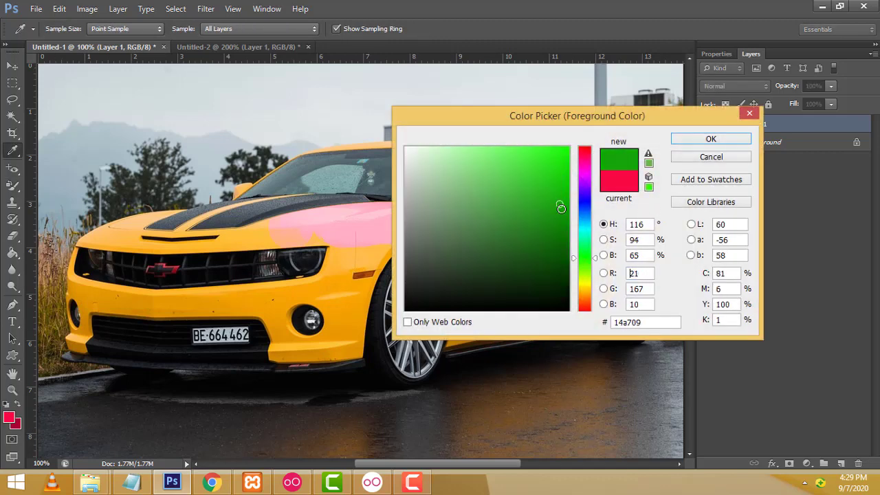
{"action": "left_click", "coordinate": [710, 138]}
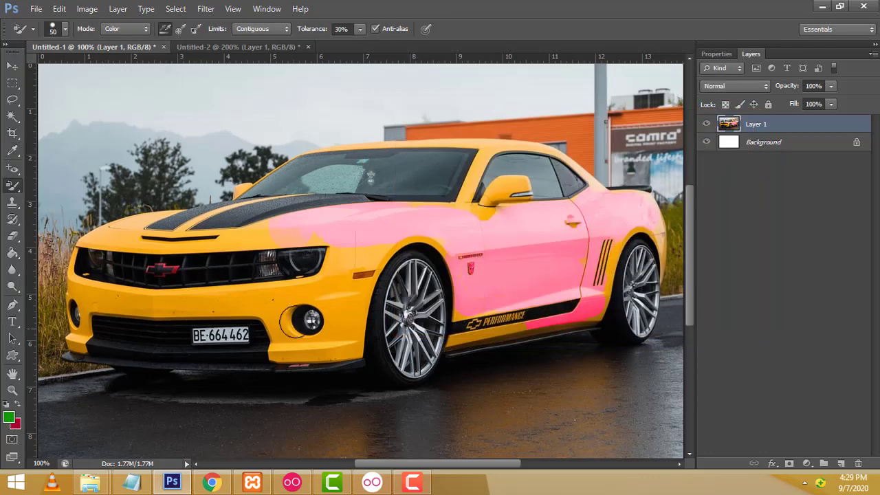
Step: Brush green over the bumper near the headlight and across the fender arch
{"action": "mouse_move", "coordinate": [335, 305]}
{"action": "left_mouse_down"}
{"action": "mouse_move", "coordinate": [365, 255]}
{"action": "mouse_move", "coordinate": [287, 332]}
{"action": "mouse_move", "coordinate": [285, 298]}
{"action": "mouse_move", "coordinate": [310, 310]}
{"action": "mouse_move", "coordinate": [308, 337]}
{"action": "mouse_move", "coordinate": [279, 353]}
{"action": "mouse_move", "coordinate": [344, 351]}
{"action": "mouse_move", "coordinate": [361, 340]}
{"action": "left_mouse_up"}
{"action": "mouse_move", "coordinate": [375, 258]}
{"action": "left_mouse_down"}
{"action": "mouse_move", "coordinate": [370, 251]}
{"action": "mouse_move", "coordinate": [400, 235]}
{"action": "left_mouse_up"}
{"action": "right_click", "coordinate": [14, 189]}
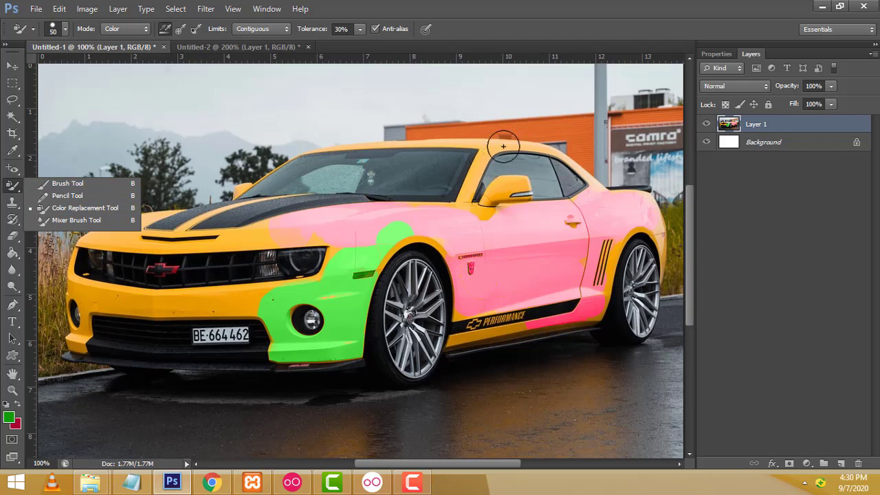
{"action": "left_click", "coordinate": [404, 6]}
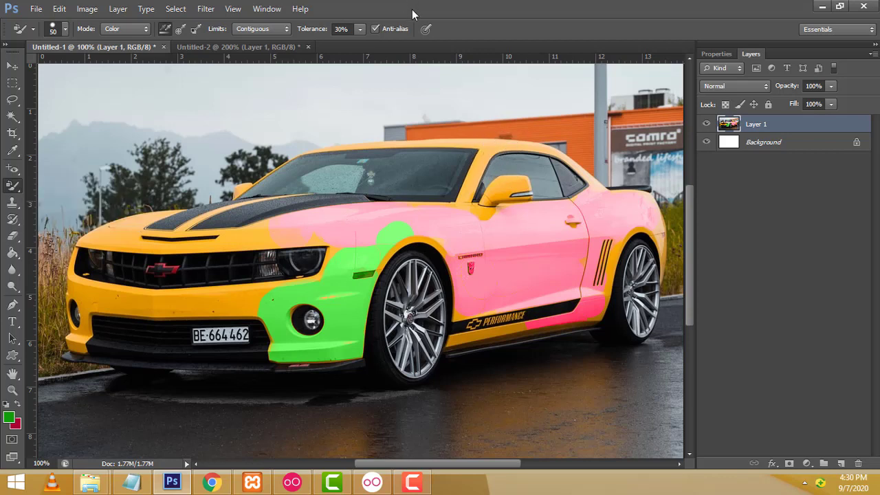
Step: Bring up the Untitled-2 boy portrait and zoom in to inspect his red eyes, then back out
{"action": "left_click", "coordinate": [244, 48]}
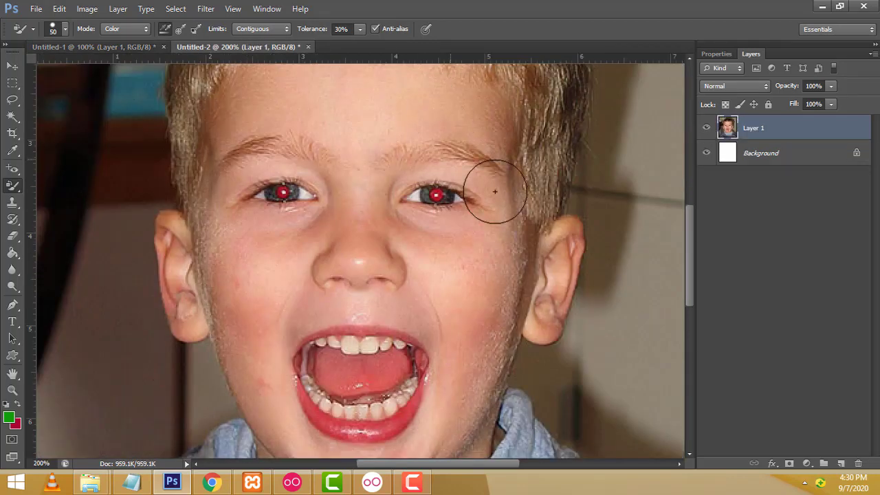
{"action": "key", "text": "ctrl+minus"}
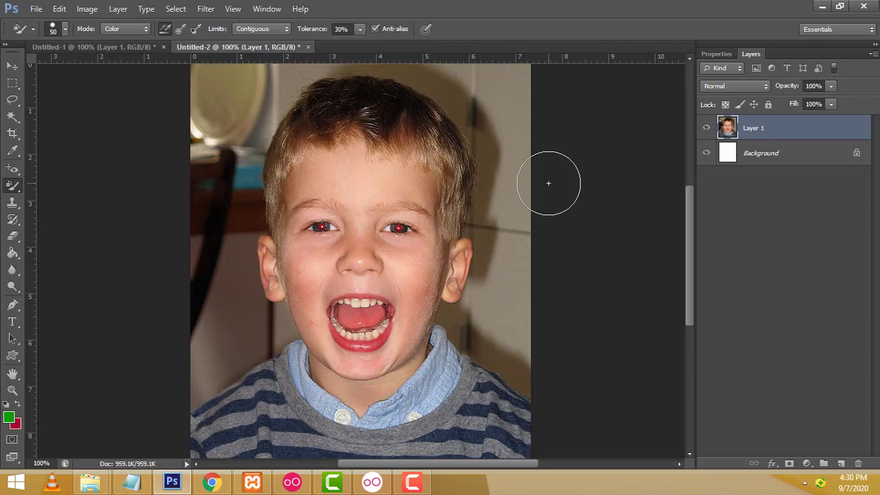
{"action": "key", "text": "ctrl+plus"}
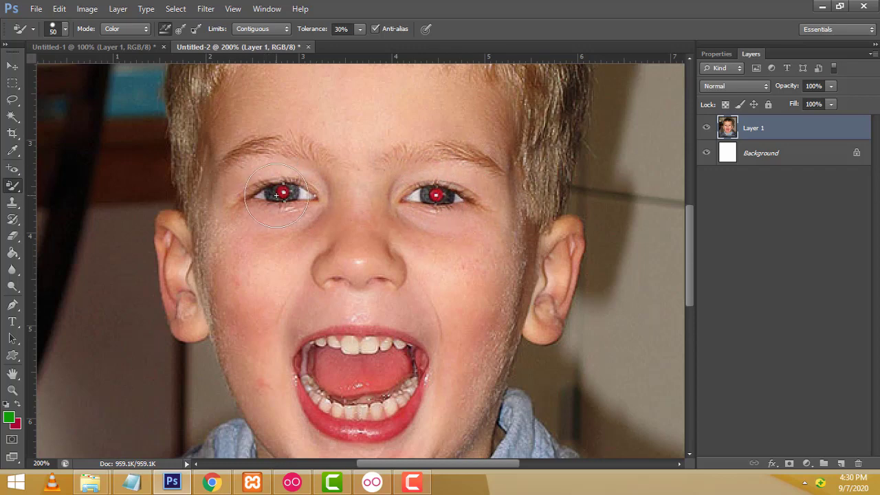
{"action": "key", "text": "ctrl+minus"}
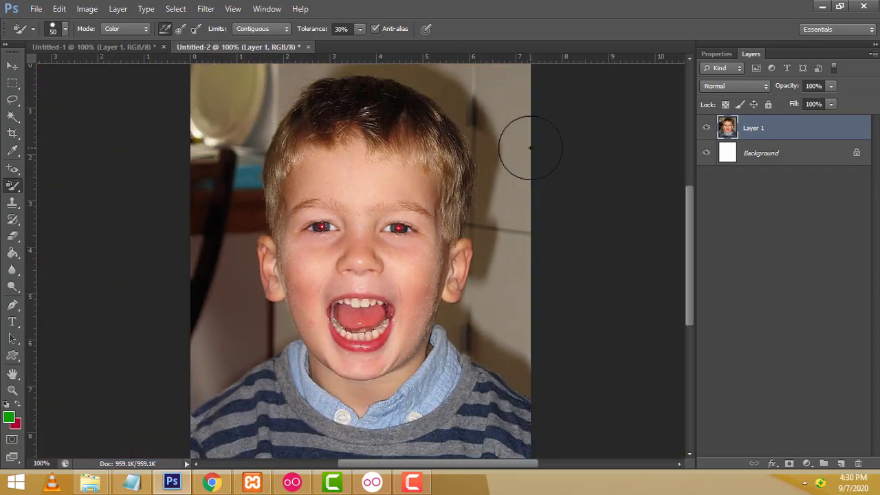
{"action": "right_click", "coordinate": [11, 188]}
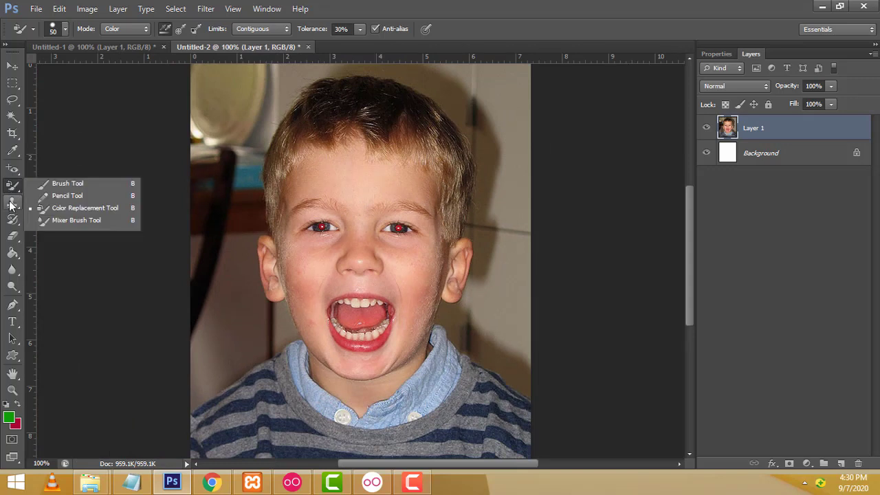
Step: Select the Red Eye Tool from the healing tool group, with 50% pupil size and 50% darken amount
{"action": "left_click", "coordinate": [12, 168]}
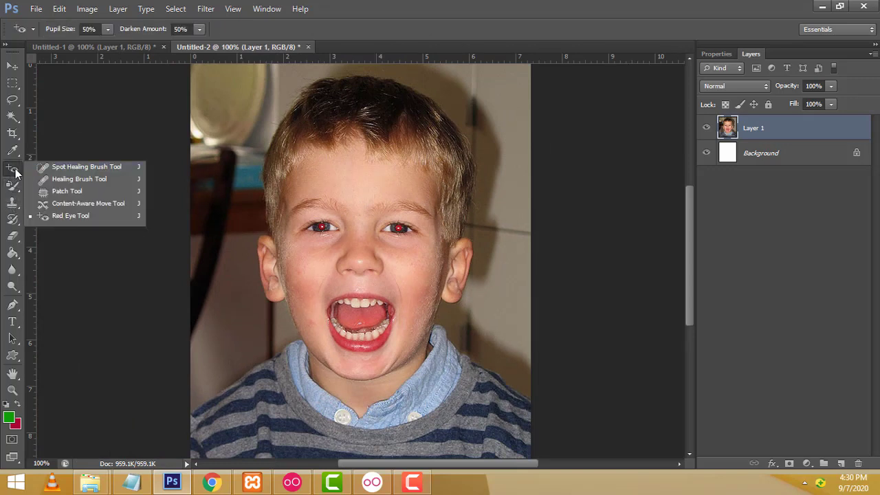
{"action": "left_click", "coordinate": [55, 167]}
{"action": "right_click", "coordinate": [13, 174]}
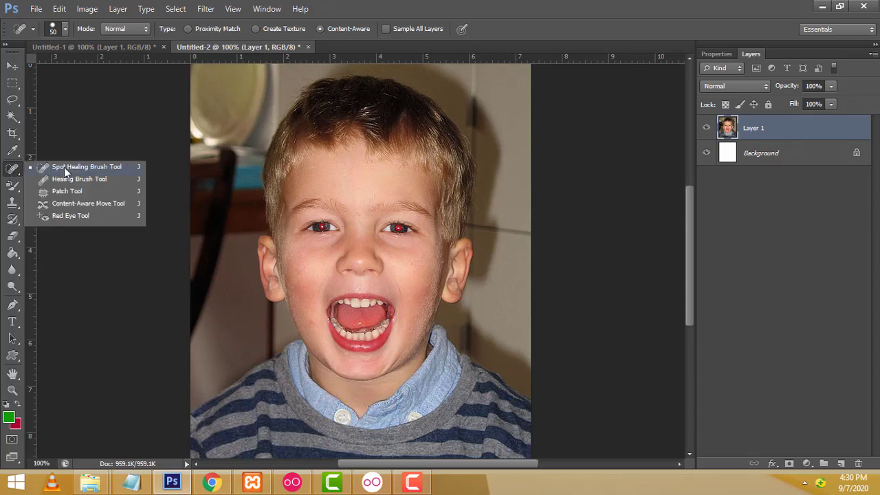
{"action": "left_click", "coordinate": [66, 216]}
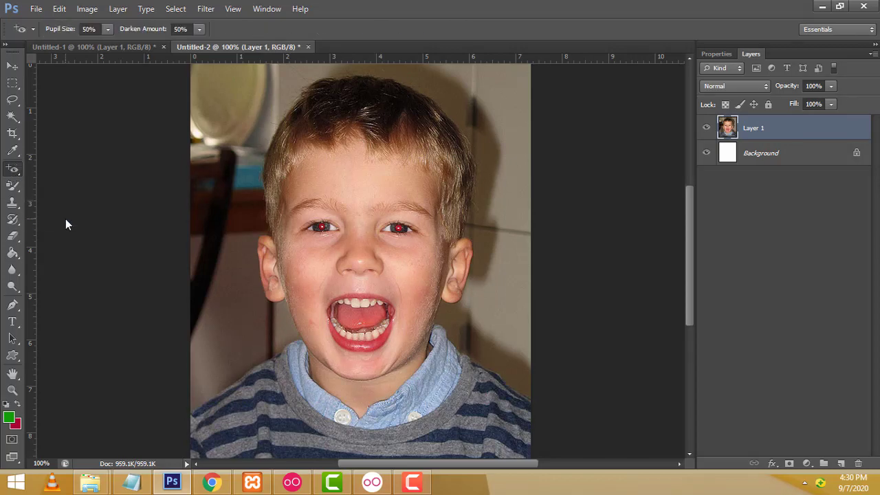
Step: Zoom in, fix the right and then the left pupil with the Red Eye Tool, and zoom back out
{"action": "key", "text": "ctrl+plus"}
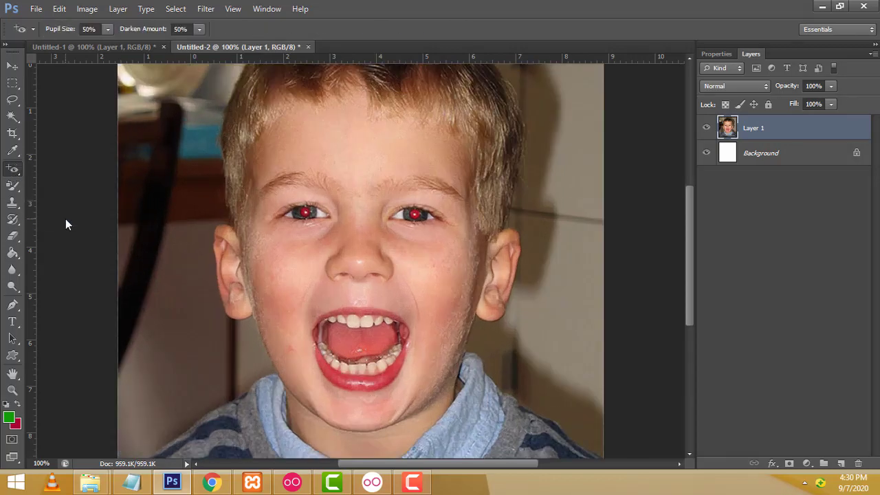
{"action": "key", "text": "ctrl+plus"}
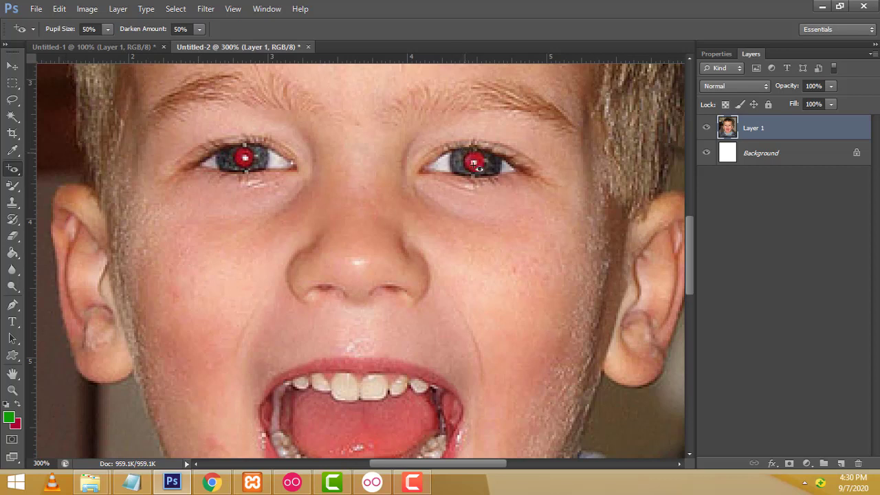
{"action": "left_click", "coordinate": [492, 176]}
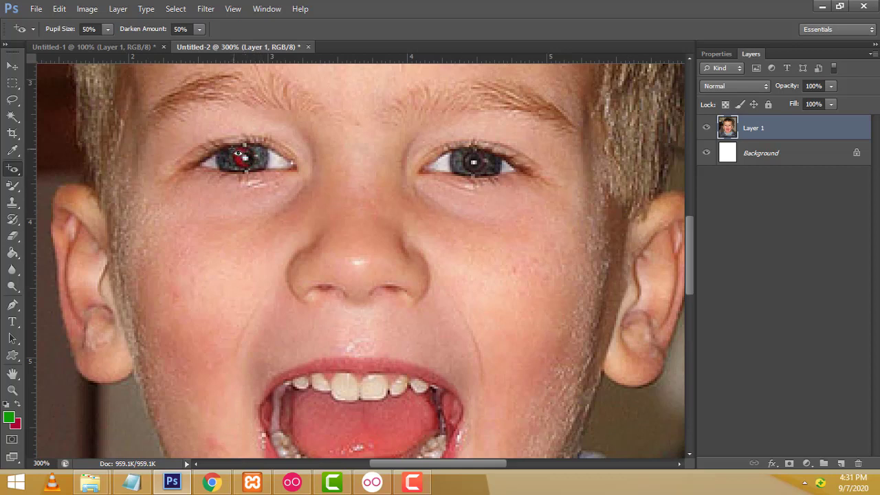
{"action": "left_click", "coordinate": [241, 156]}
{"action": "key", "text": "ctrl+minus"}
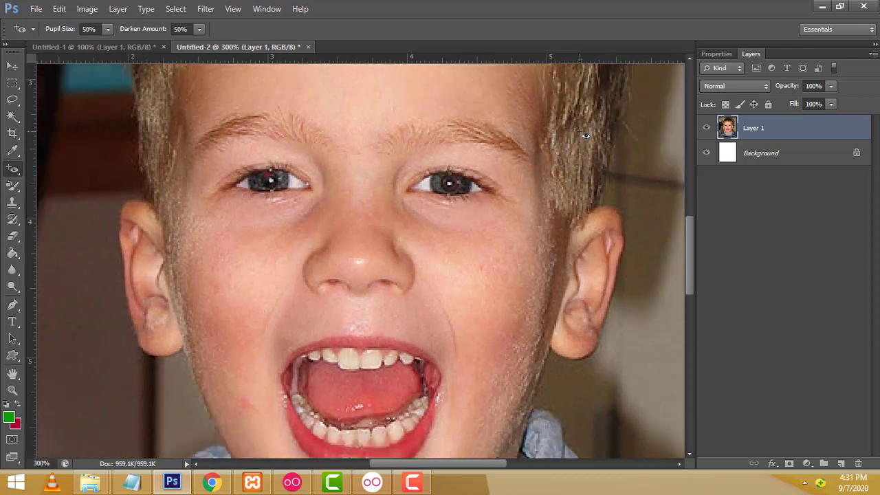
{"action": "key", "text": "ctrl+minus"}
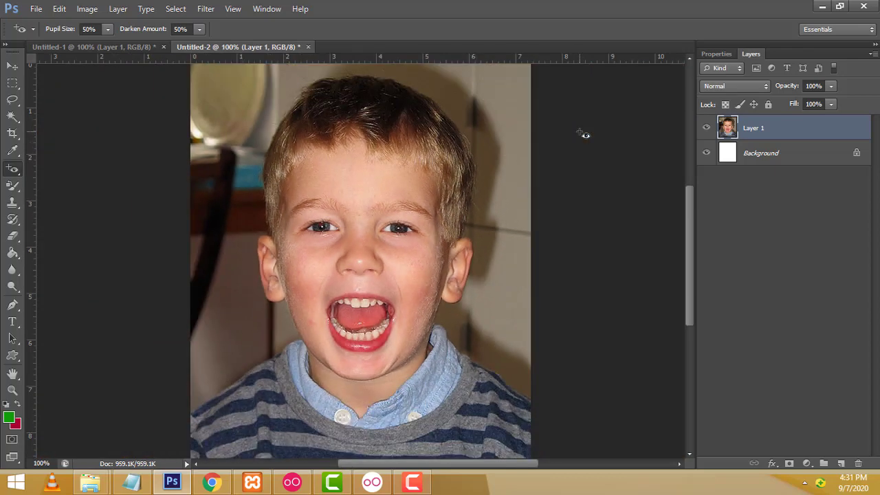
Step: Darken the remaining red left pupil with two Red Eye Tool fixes, then zoom back out to the full portrait
{"action": "key", "text": "ctrl+plus"}
{"action": "key", "text": "ctrl+plus"}
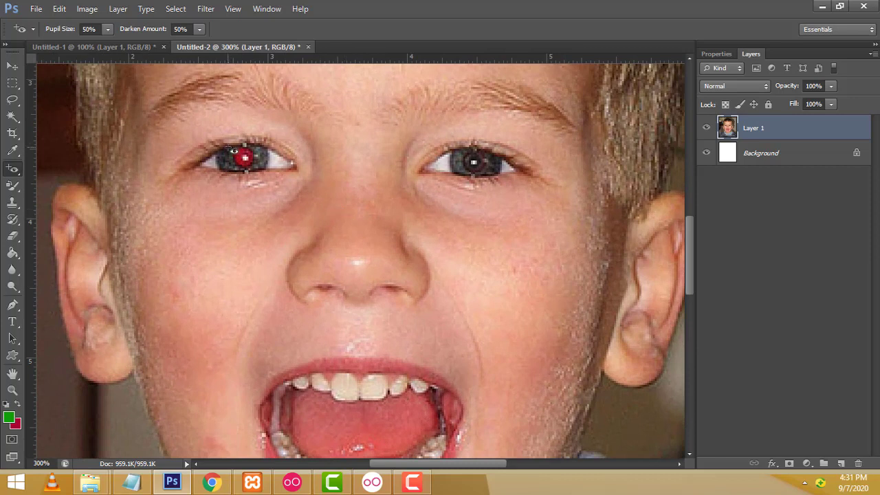
{"action": "left_click", "coordinate": [264, 171]}
{"action": "left_click", "coordinate": [224, 154]}
{"action": "key", "text": "ctrl+minus"}
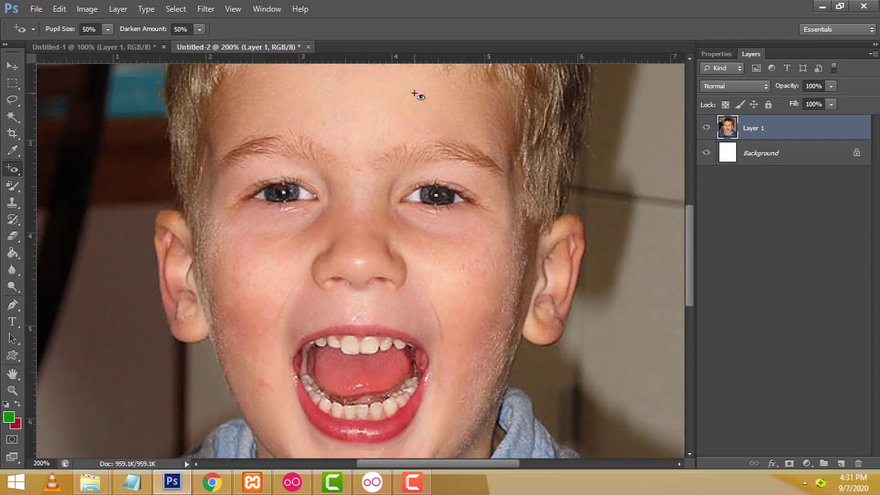
{"action": "key", "text": "ctrl+minus"}
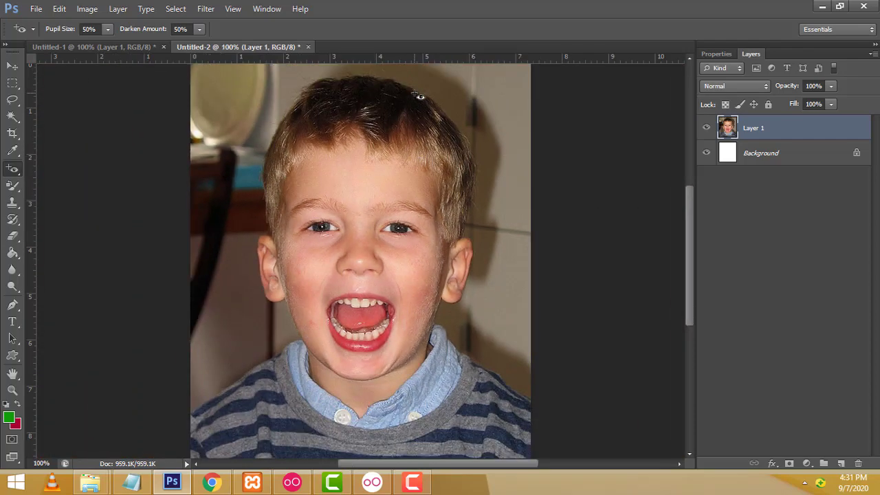